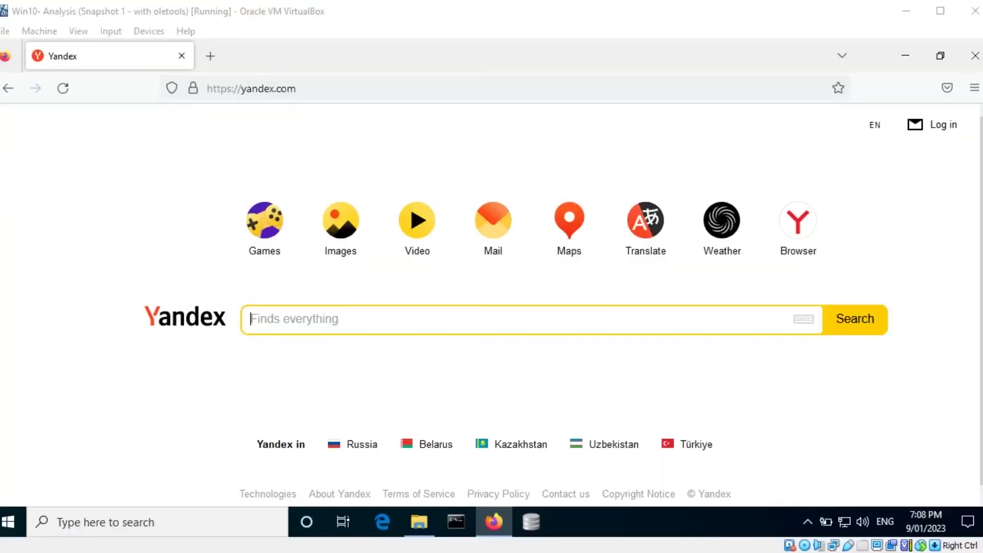
Check the two sample pictures on the Desktop, then open Yandex Images' visual search dialog.
click(608, 538)
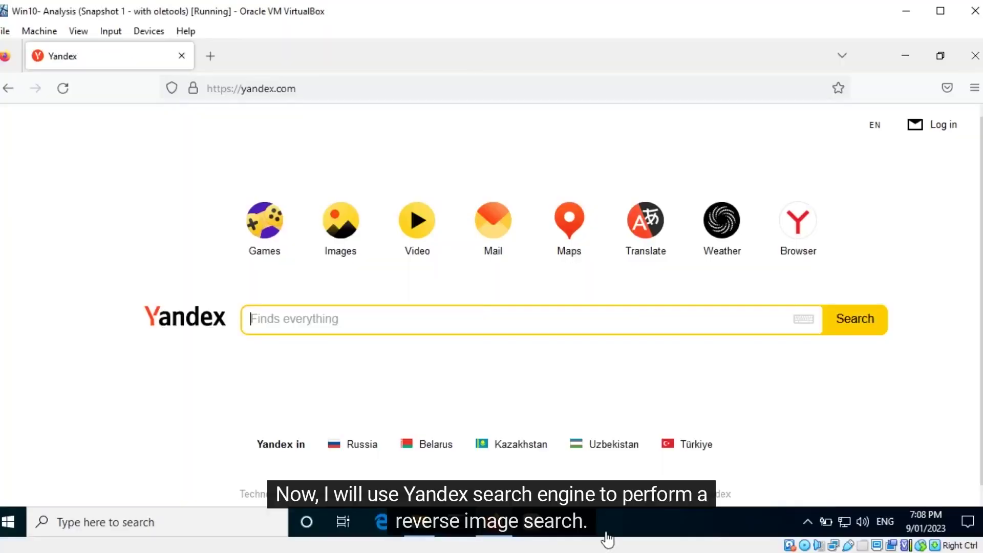
click(347, 210)
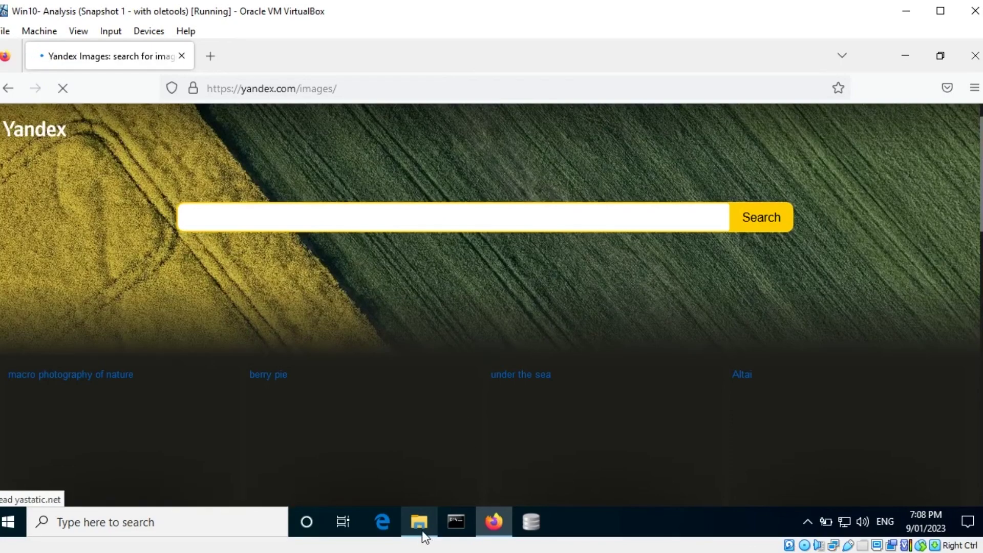
click(424, 535)
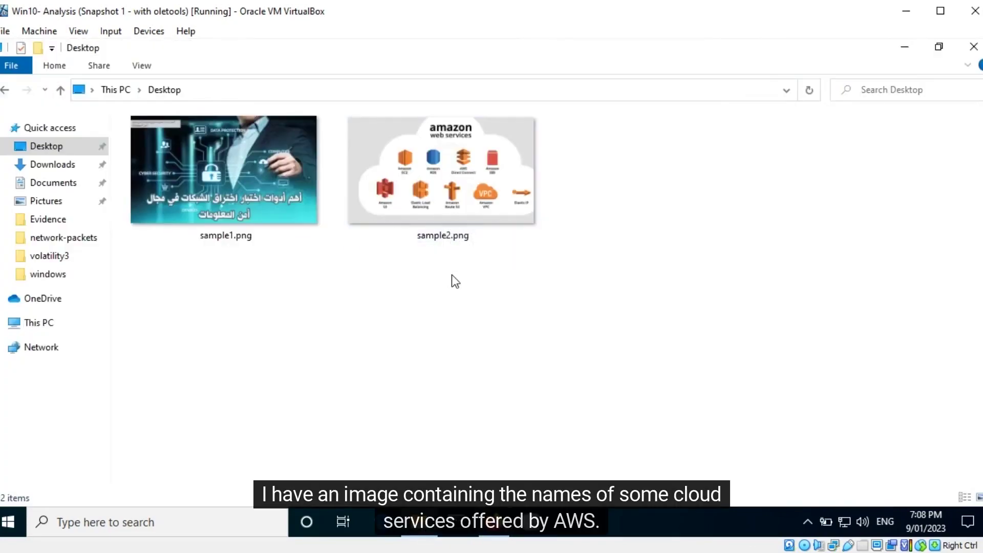
click(493, 521)
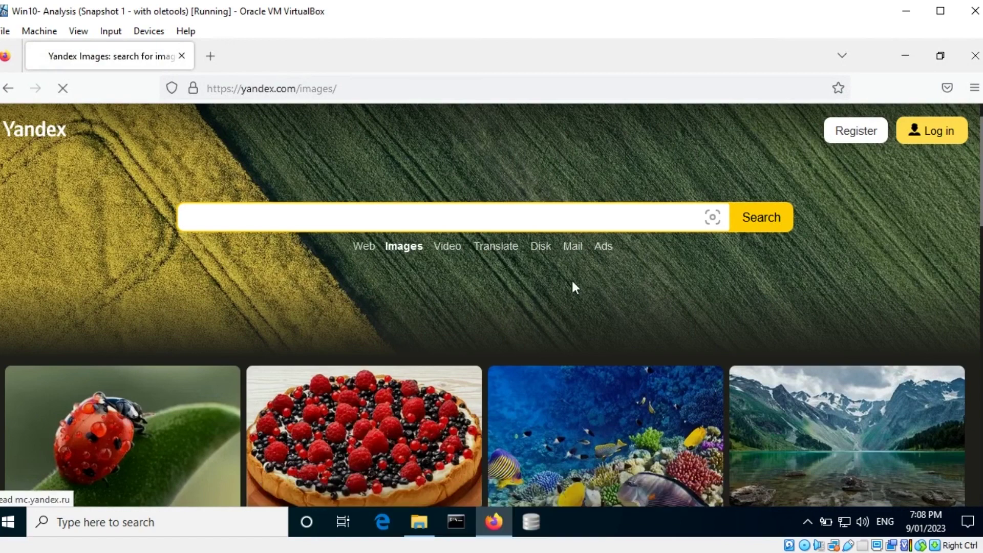
click(712, 219)
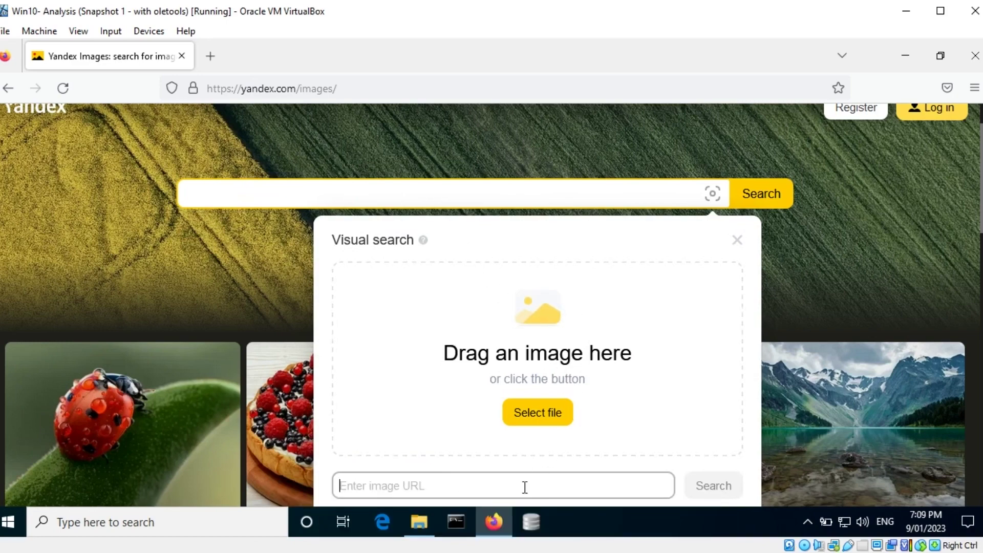
Upload sample2.png from the Desktop to Yandex's visual search.
click(543, 417)
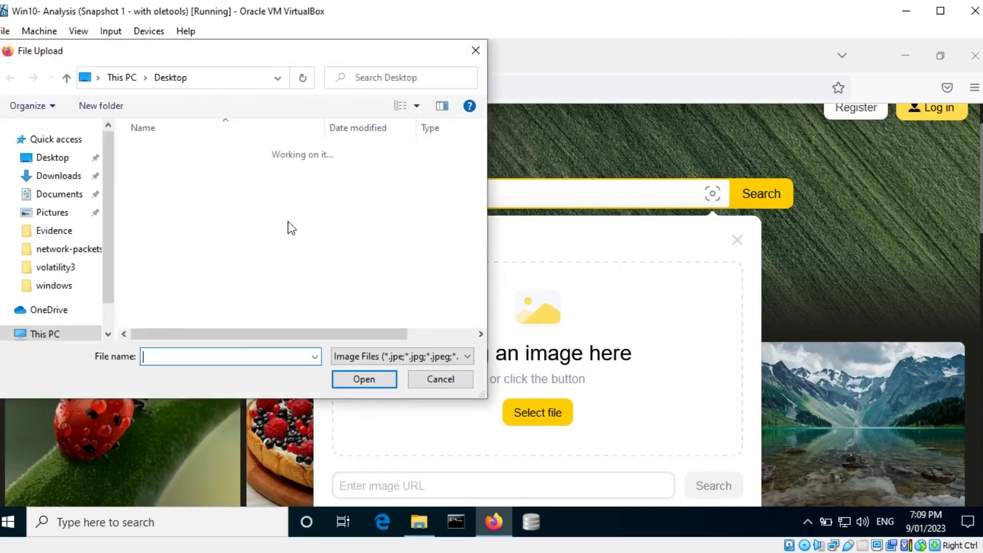
click(175, 165)
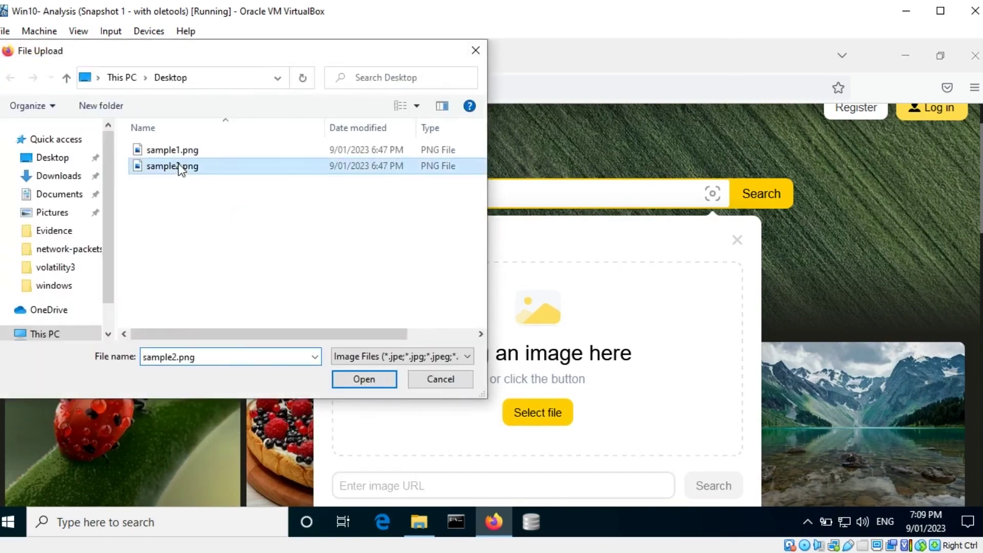
click(365, 380)
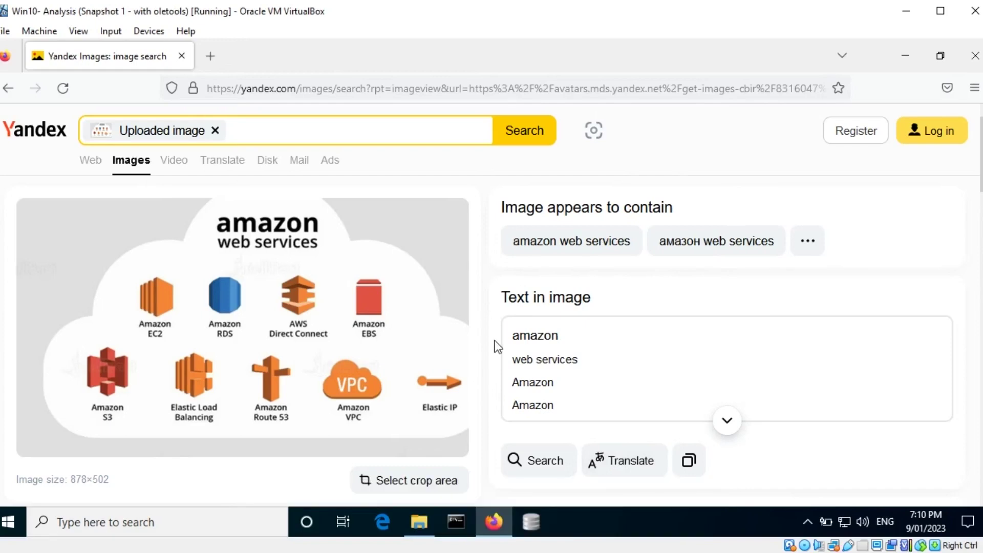
Scroll through Yandex's results for the AWS image, including sites featuring it, then back up.
scroll(497, 346, down, 6)
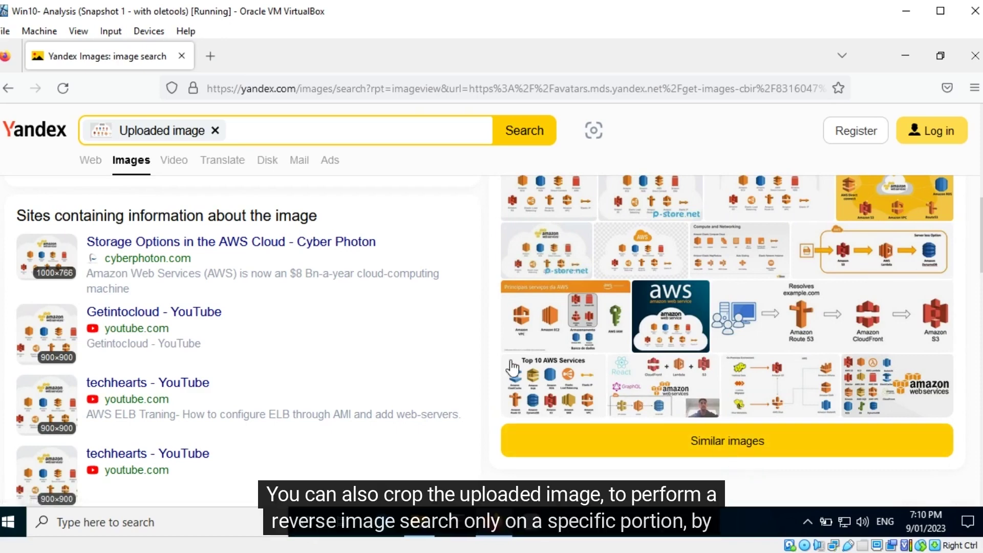
scroll(499, 363, up, 5)
scroll(499, 363, up, 2)
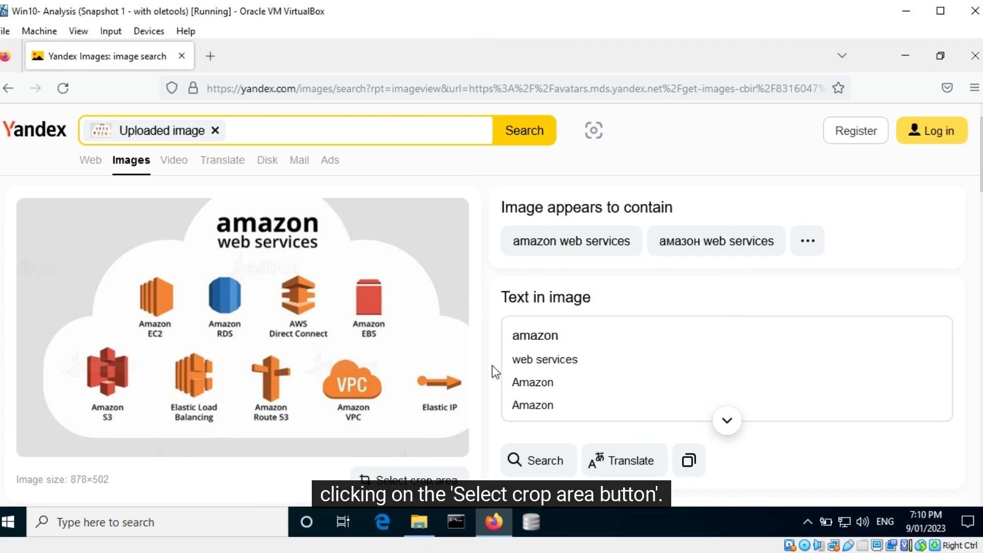
Crop the image to the amazon web services title and review Yandex's new results.
click(413, 484)
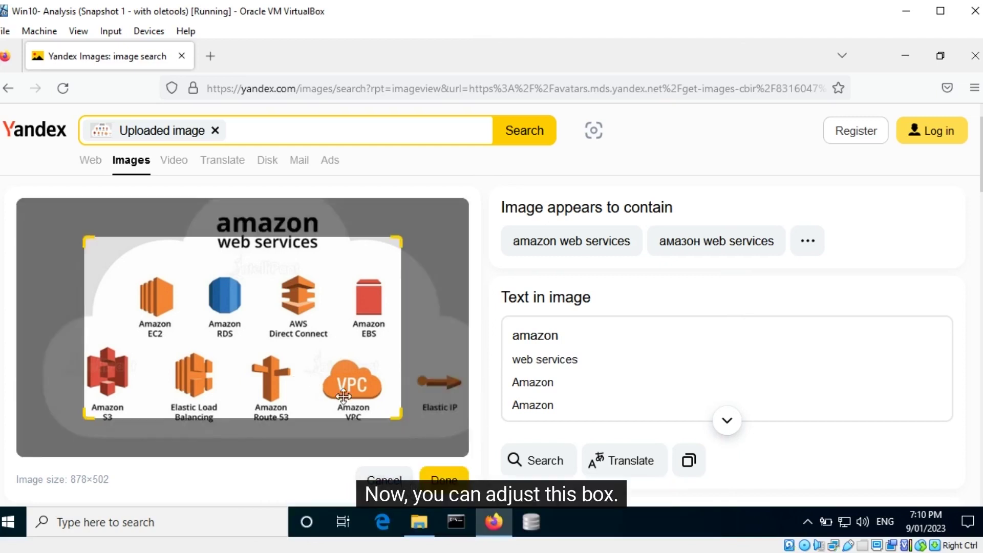
drag(400, 423, 320, 320)
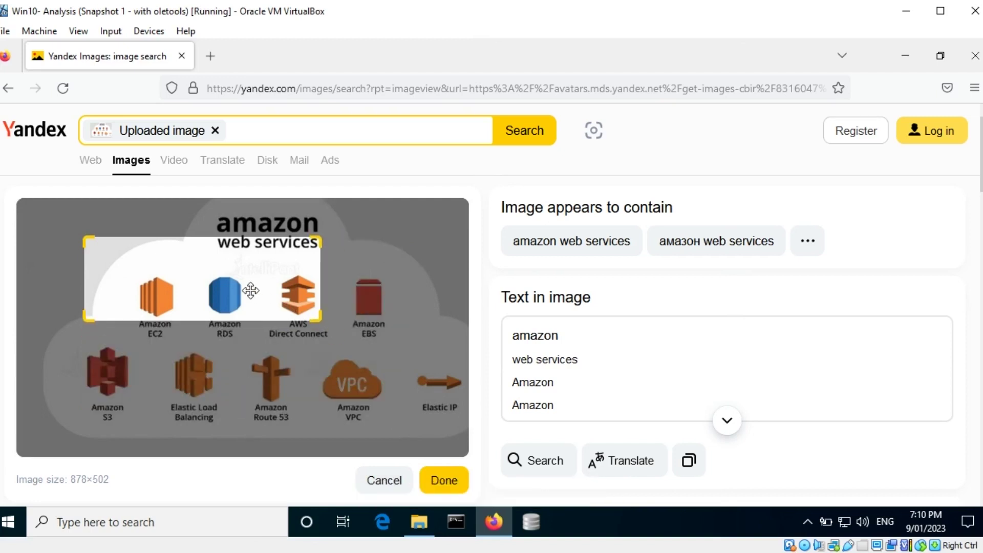
drag(281, 280, 359, 258)
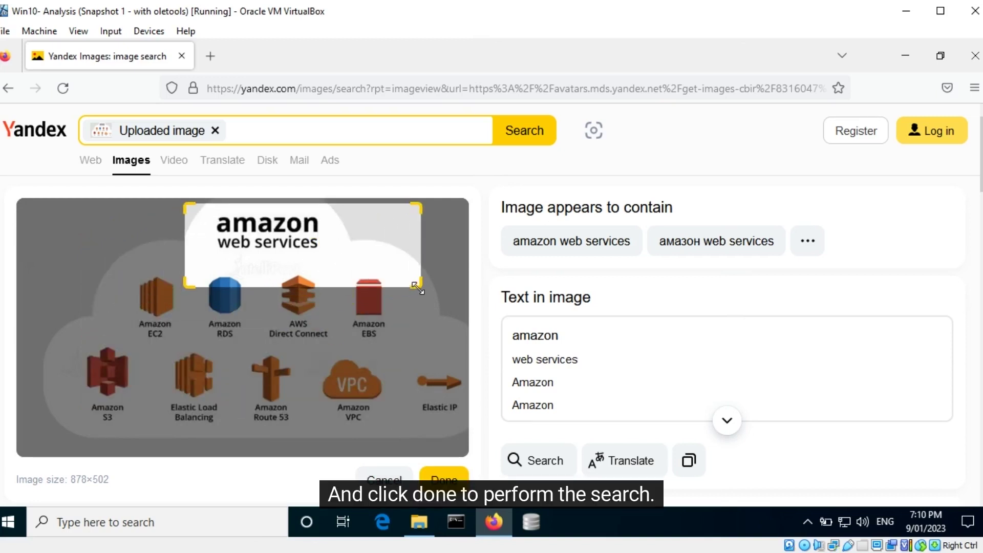
drag(415, 289, 347, 256)
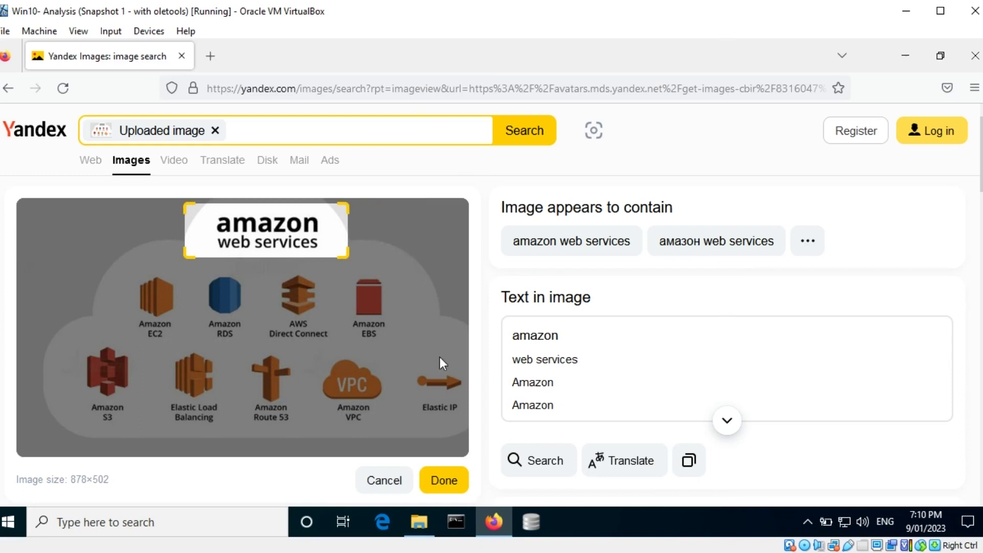
click(448, 475)
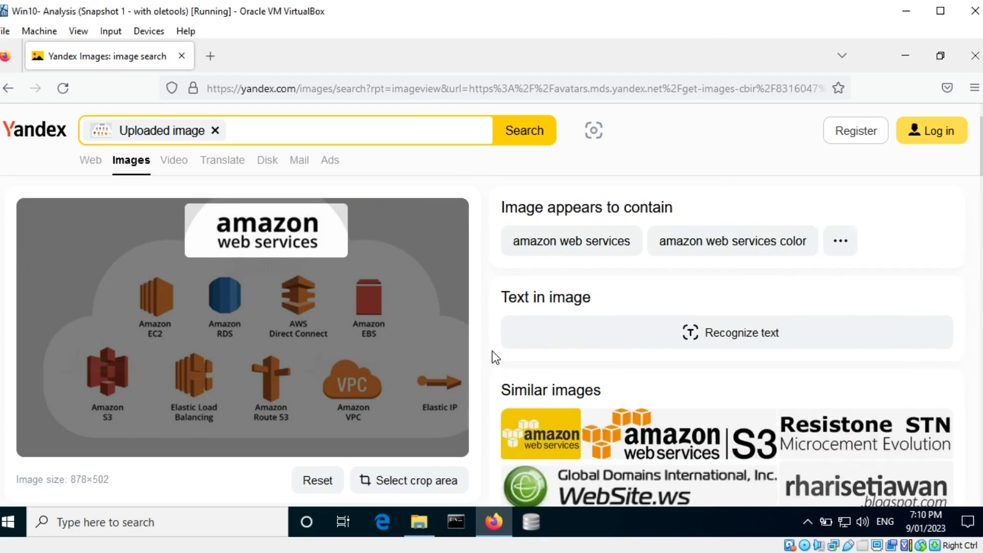
scroll(492, 352, down, 5)
scroll(492, 356, down, 5)
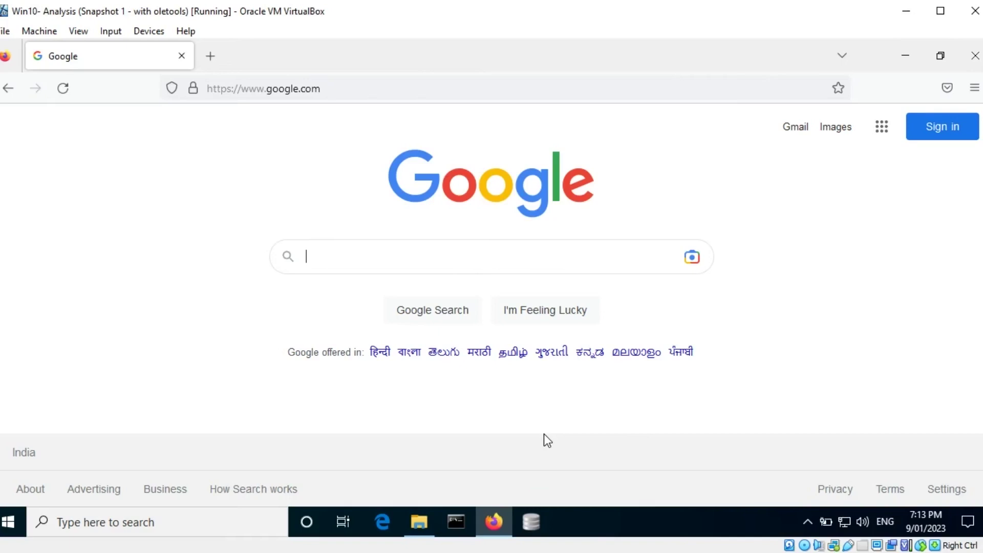
Upload sample1.png from the Desktop to Google's search by image.
click(418, 522)
click(246, 205)
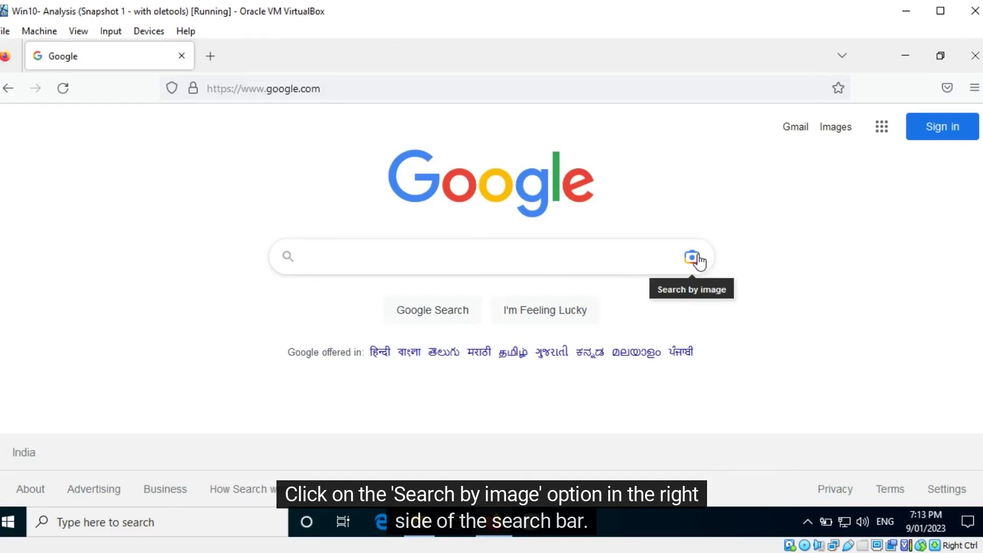
click(699, 260)
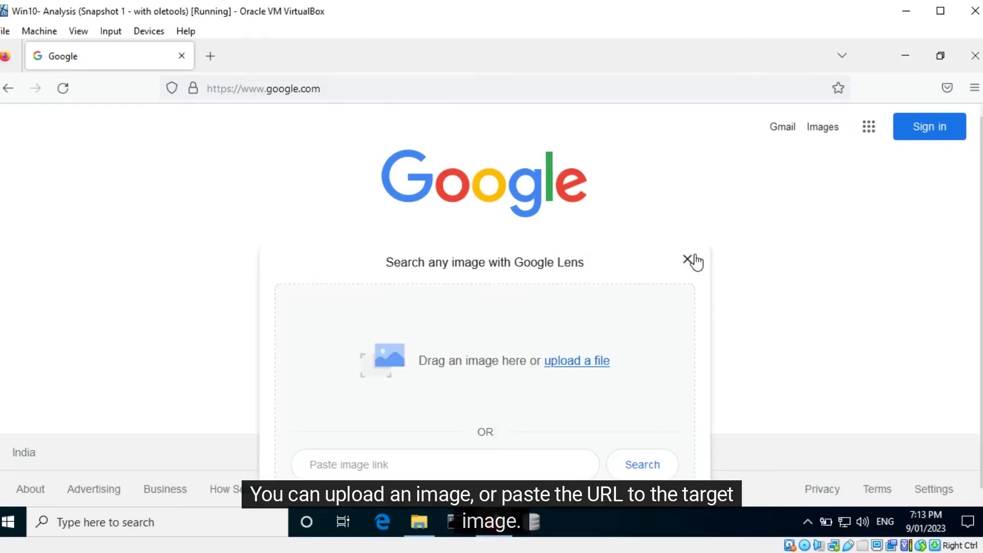
click(555, 369)
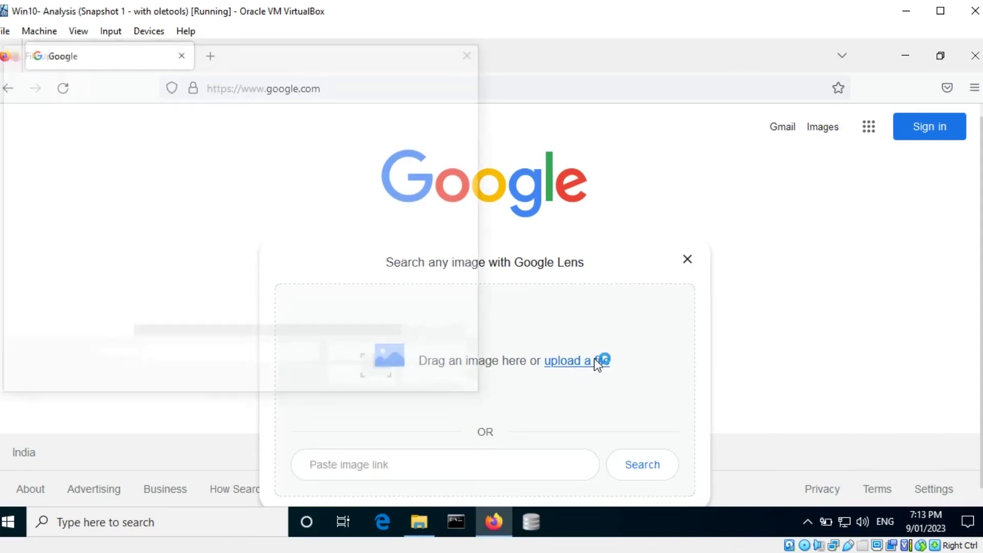
click(200, 151)
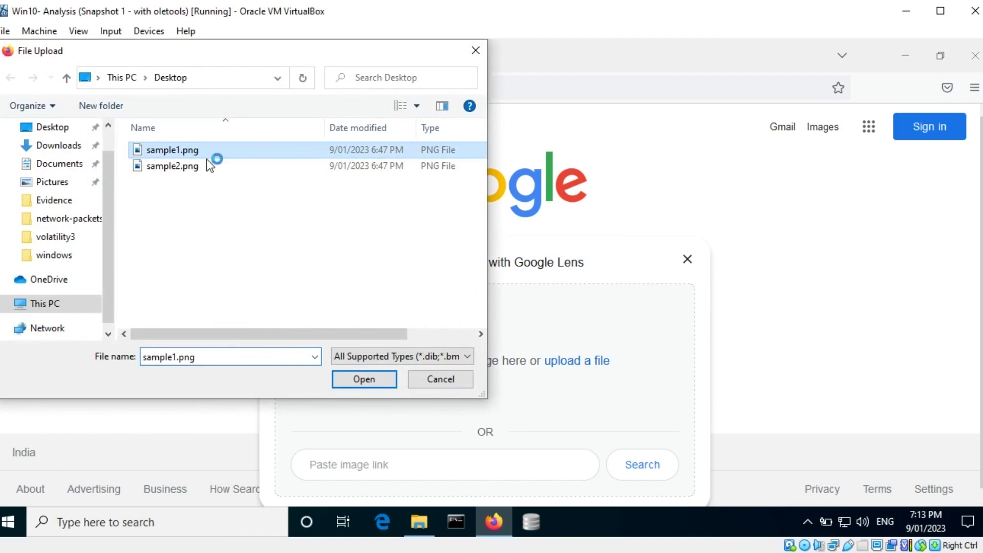
click(373, 379)
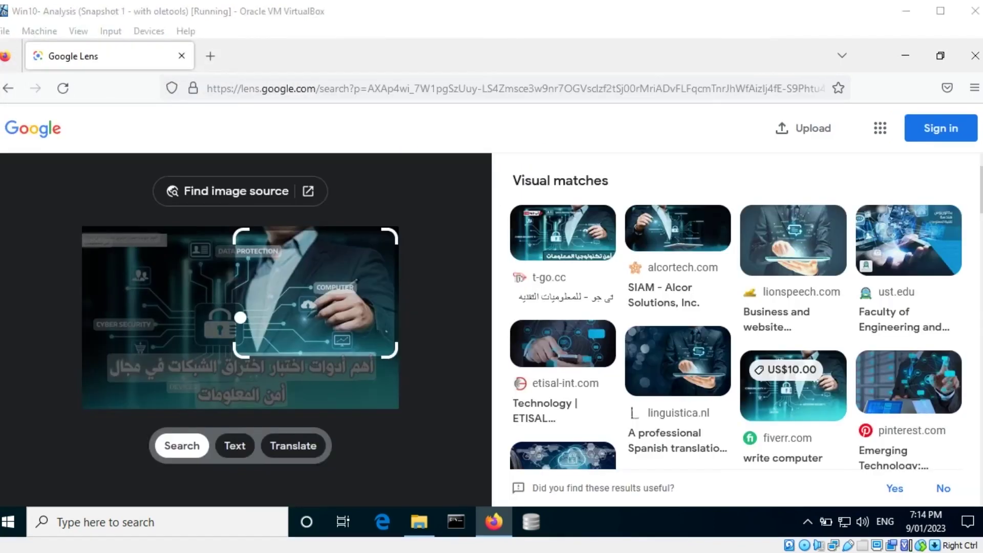
Move the Lens crop box from the padlock to frame the whole Arabic title.
click(602, 533)
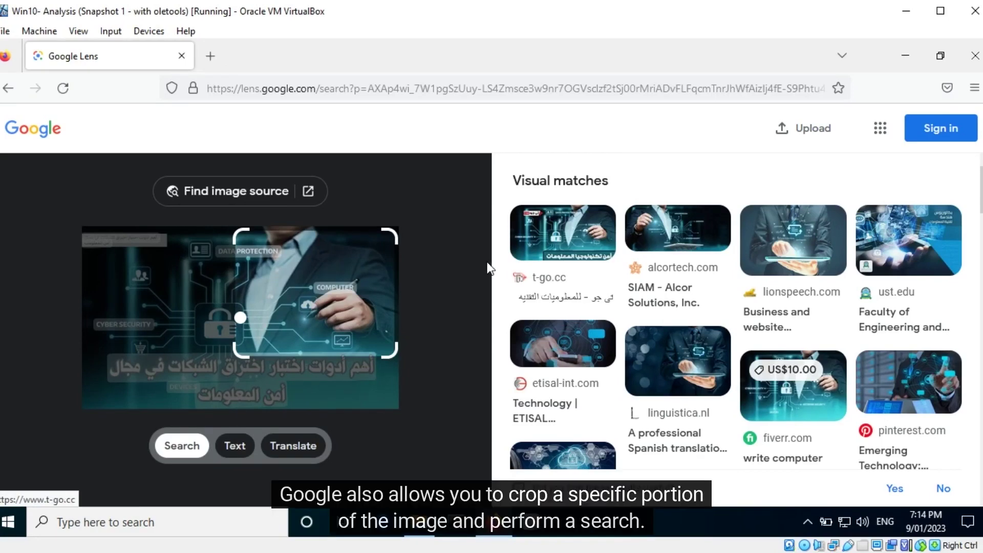
drag(306, 326, 253, 331)
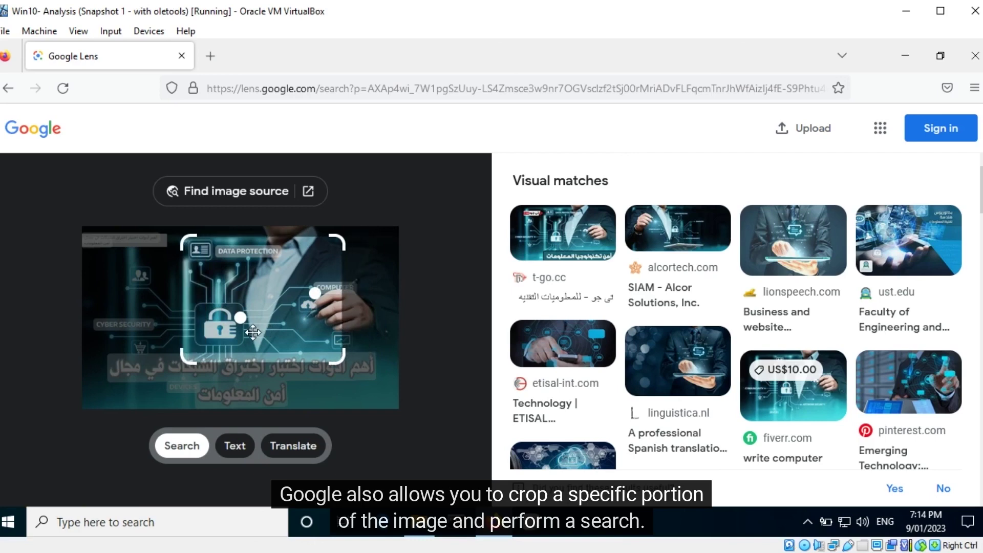
drag(349, 364, 289, 344)
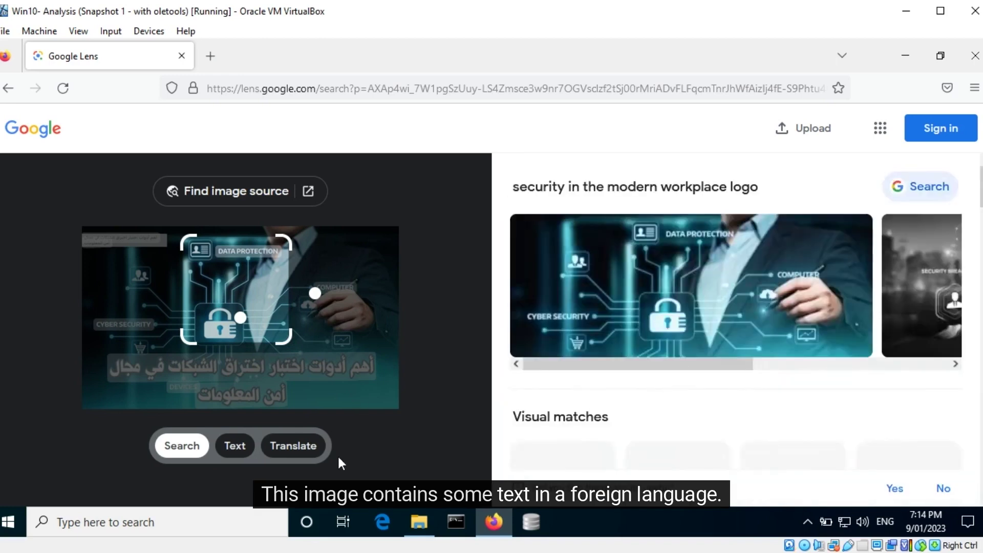
drag(251, 290, 144, 363)
drag(211, 301, 389, 348)
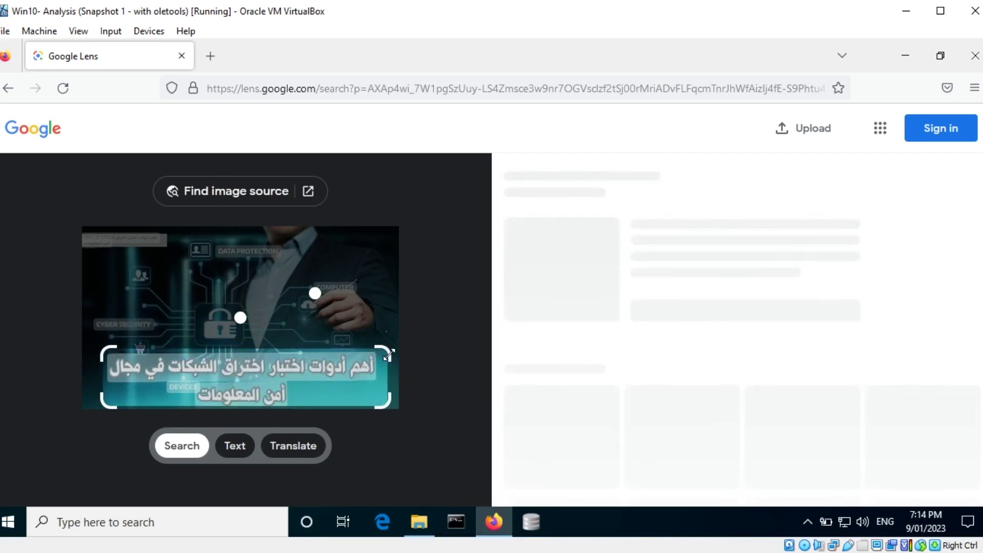
Translate the cropped Arabic text into English.
click(304, 450)
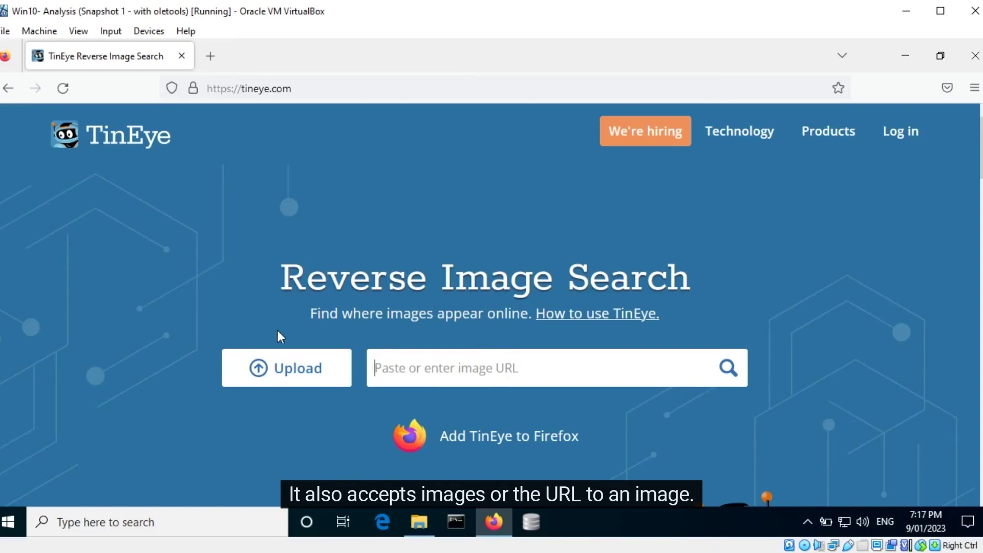
Upload sample2.png from the Desktop to TinEye to list its 33 matches.
click(419, 521)
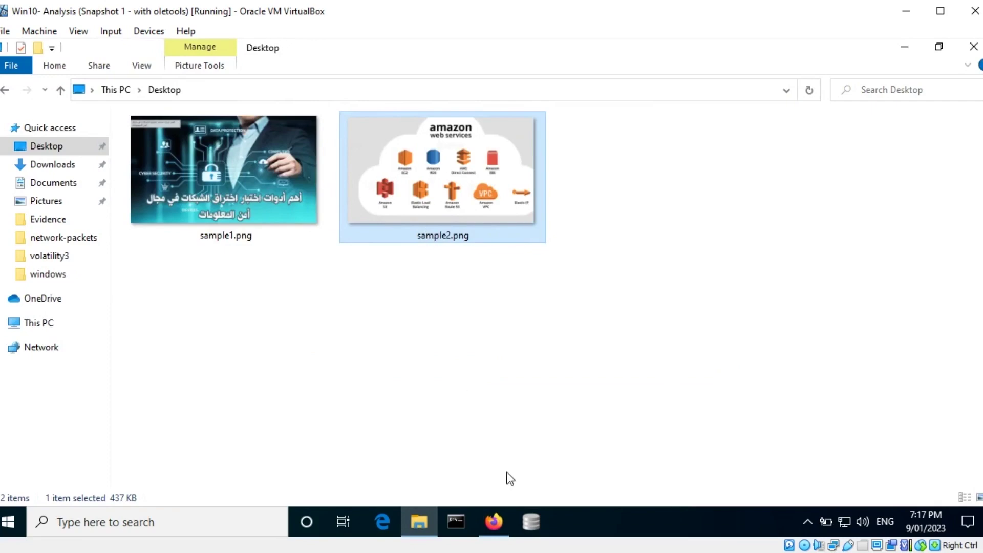
click(494, 521)
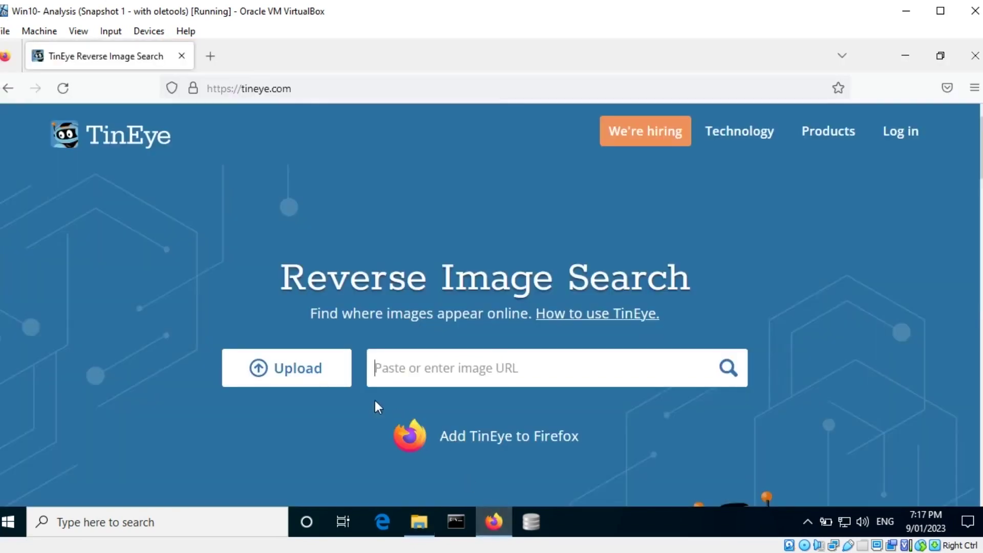
click(294, 364)
click(188, 170)
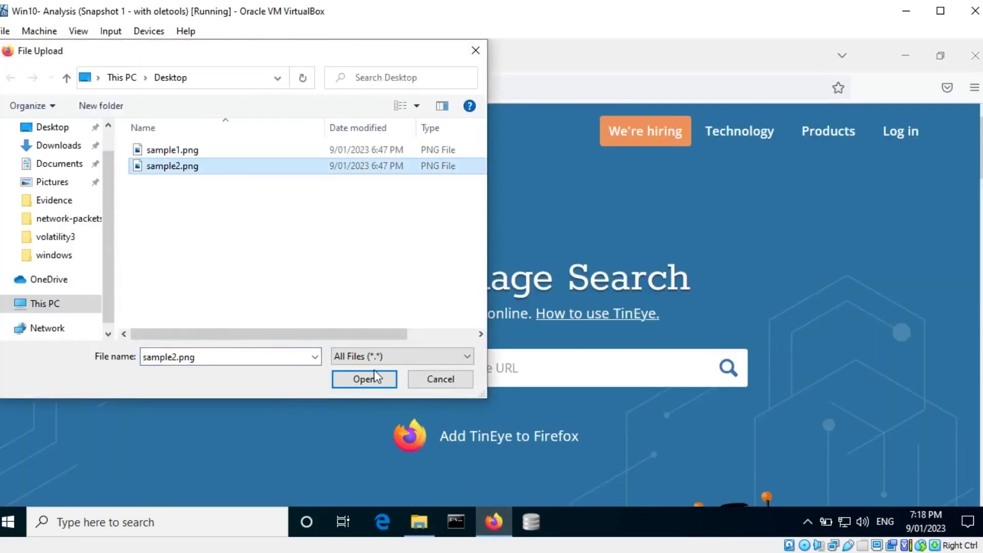
click(374, 380)
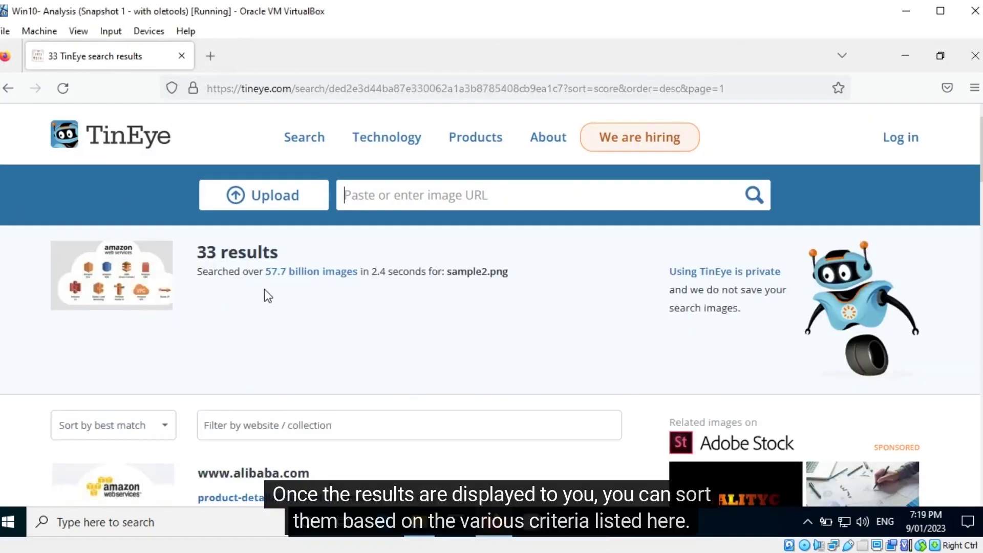
scroll(261, 292, down, 2)
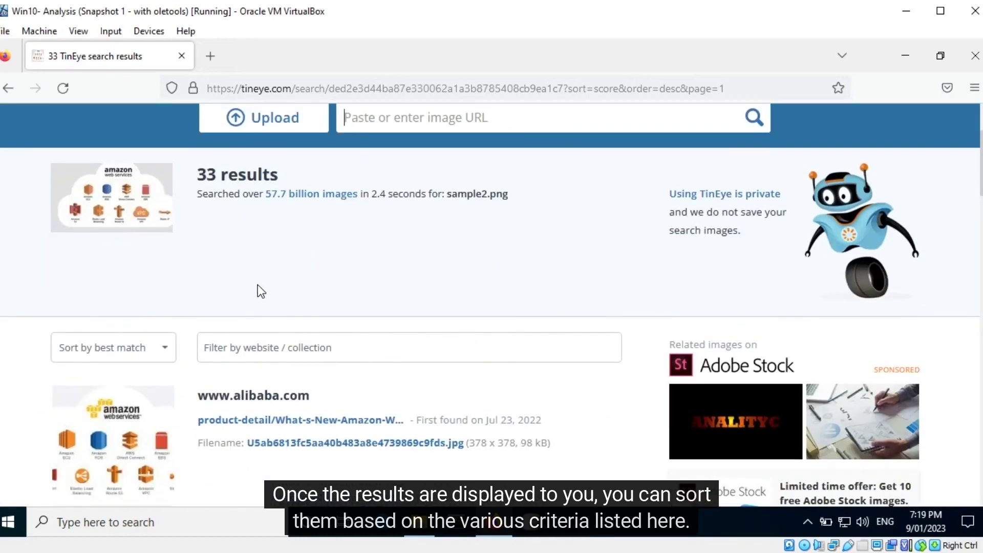
click(158, 343)
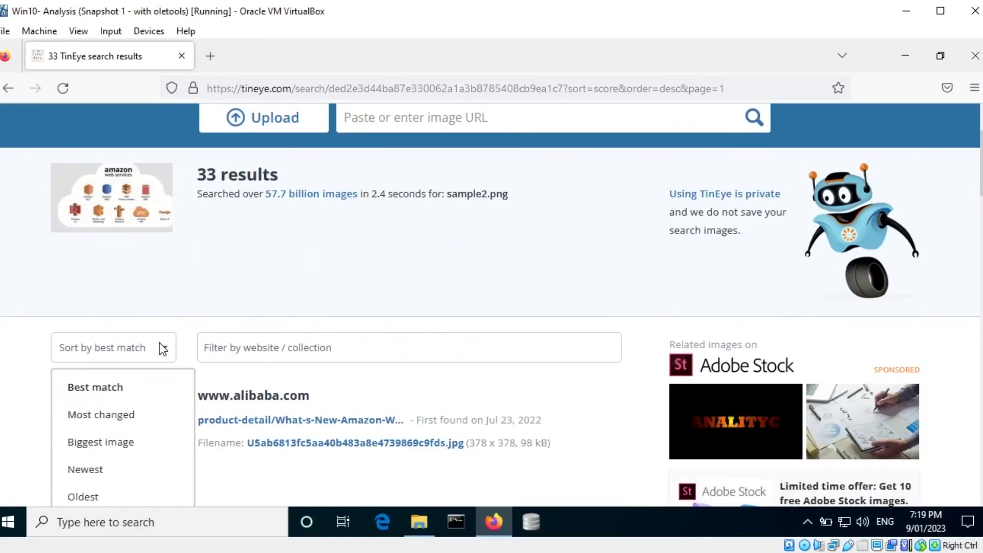
scroll(159, 342, down, 2)
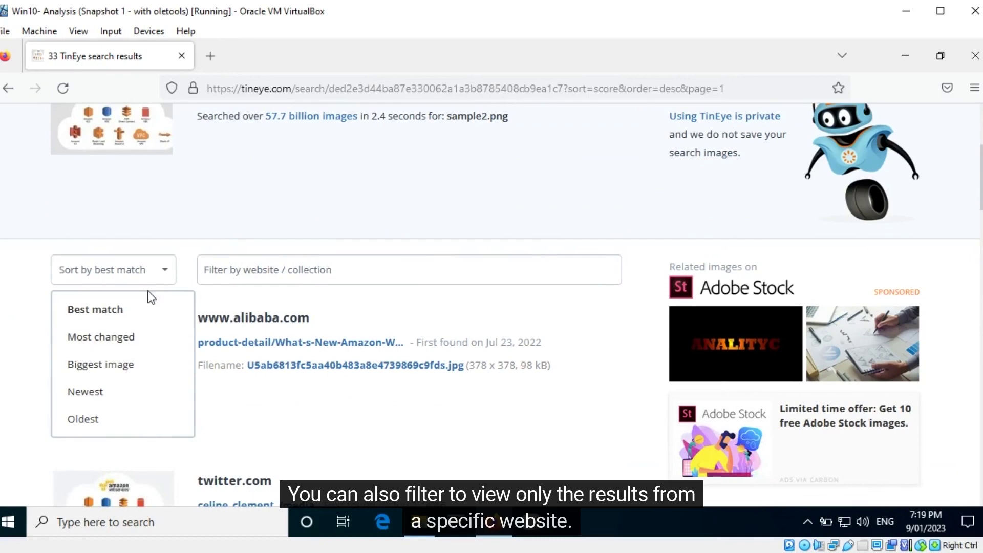
click(232, 268)
click(232, 267)
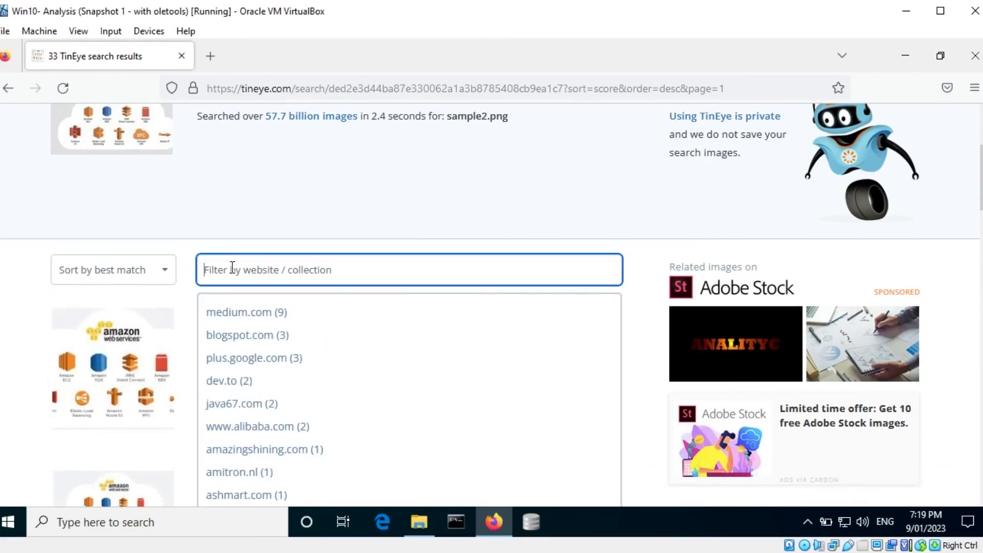
click(186, 239)
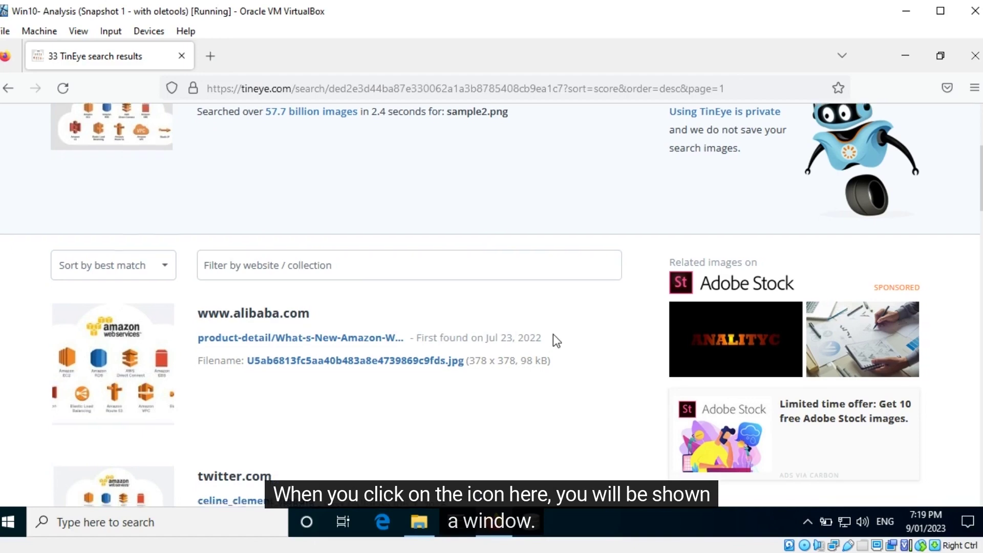
scroll(553, 340, down, 5)
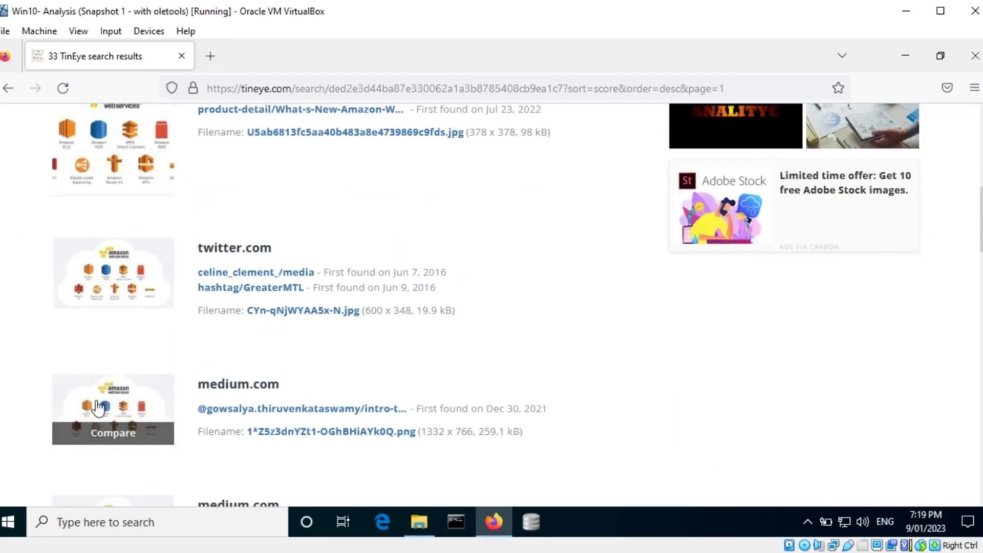
click(113, 436)
scroll(122, 389, down, 2)
scroll(235, 307, down, 1)
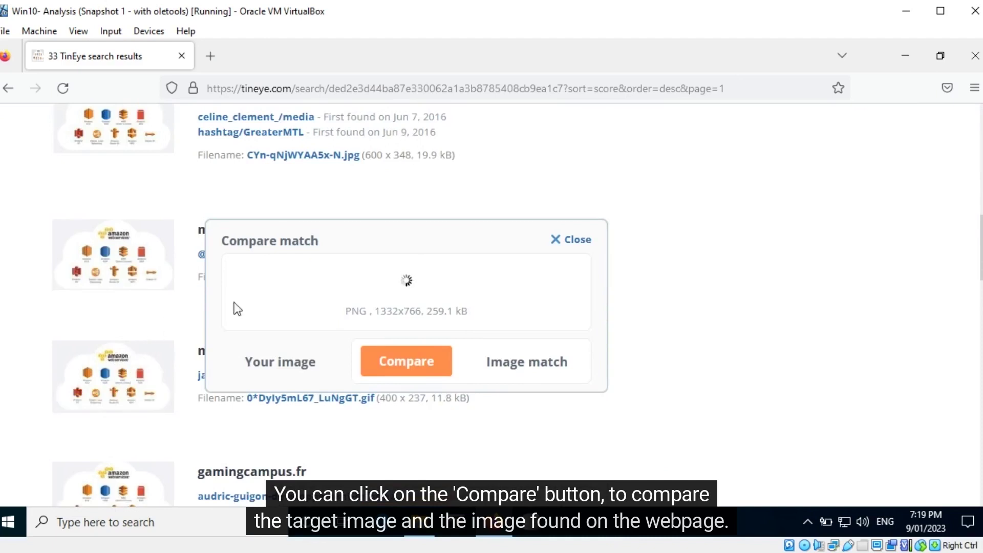
scroll(387, 294, down, 1)
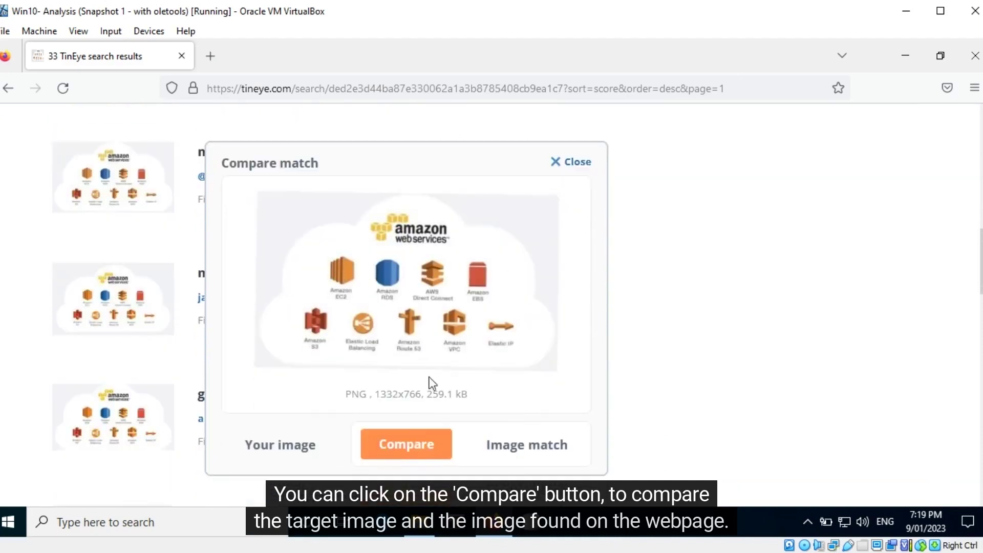
click(409, 447)
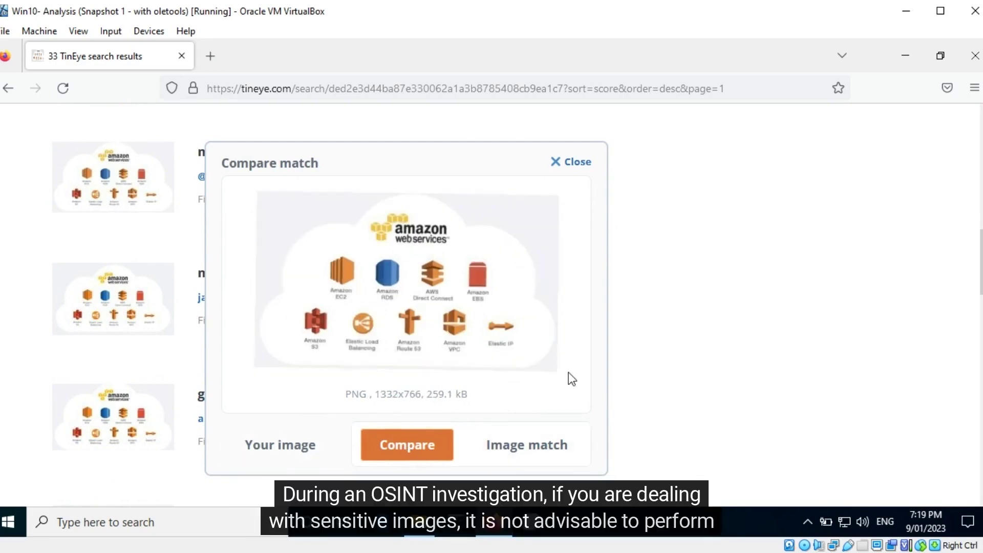
click(574, 163)
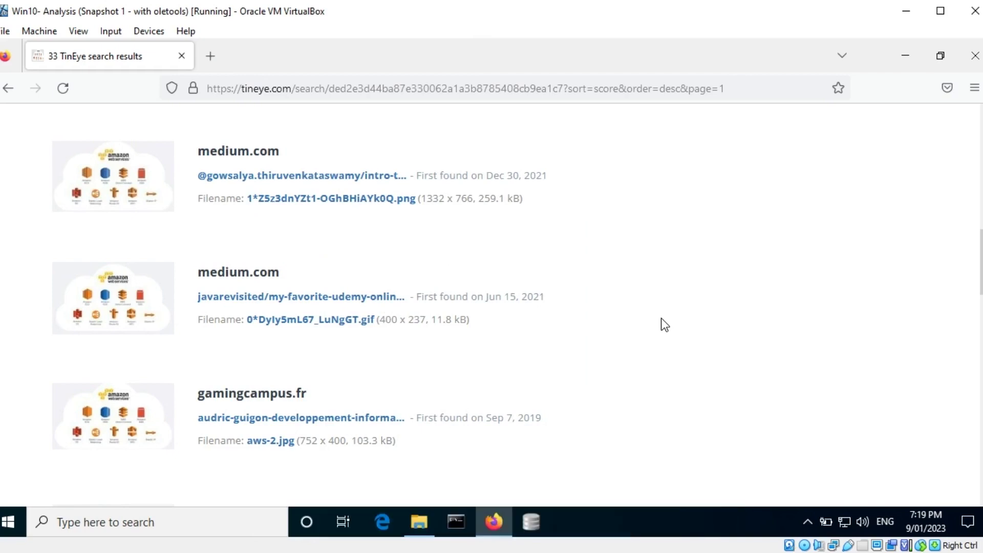
scroll(660, 328, up, 5)
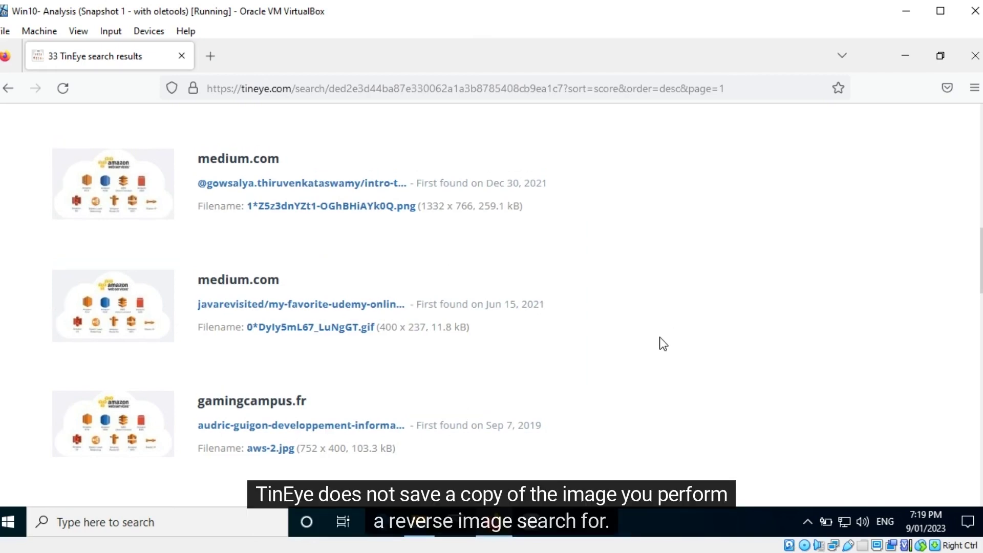
scroll(659, 342, up, 2)
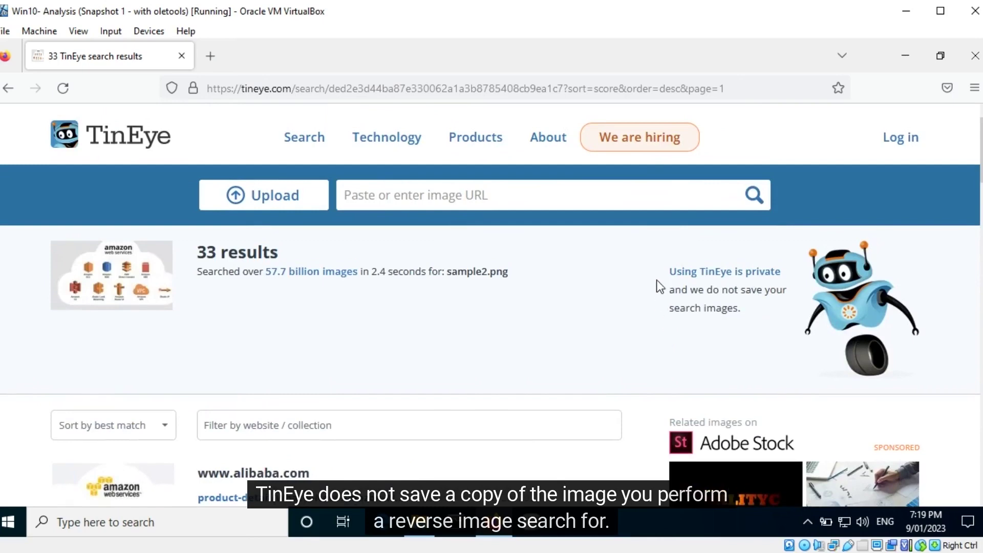
drag(667, 271, 782, 271)
click(769, 321)
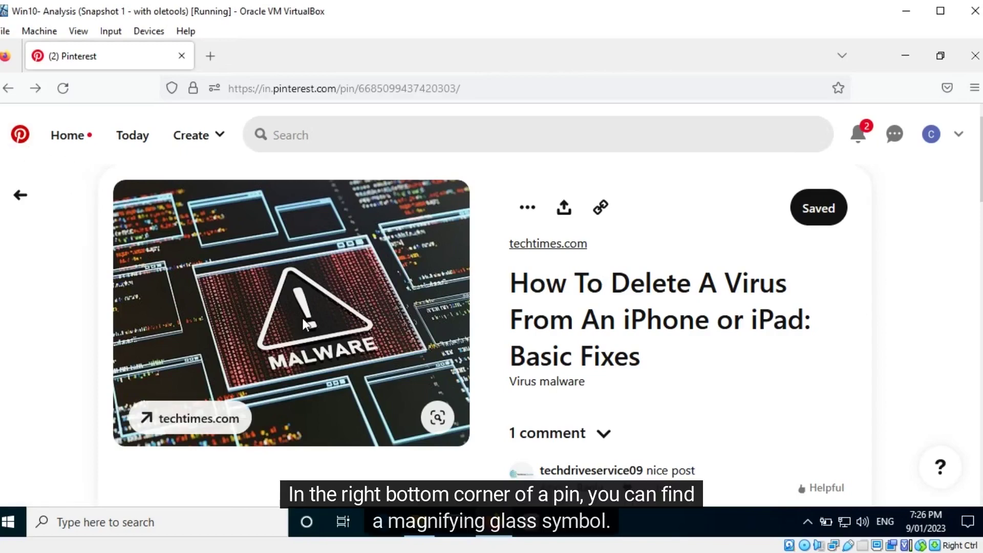
Run visual search on the MALWARE pin image and scroll through the similar ideas.
click(438, 419)
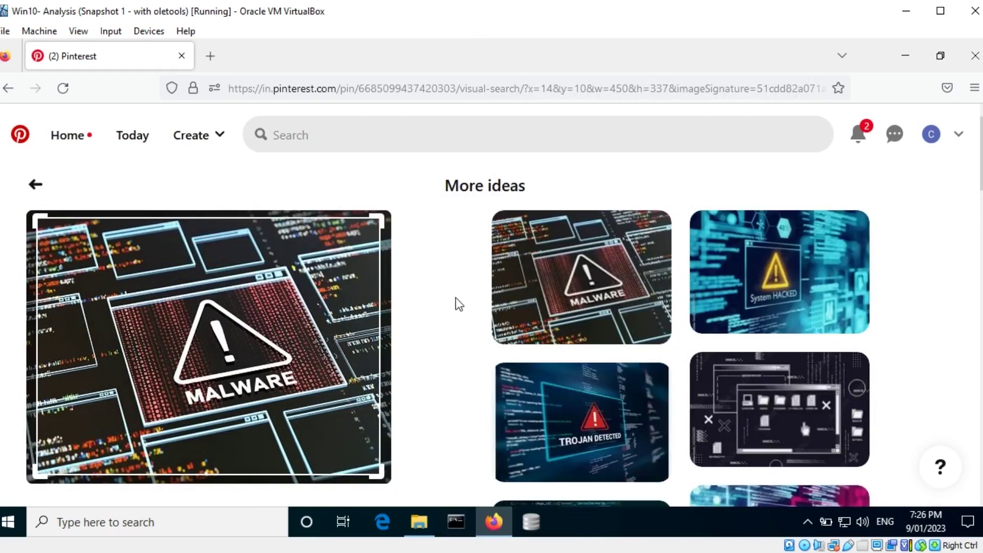
scroll(459, 304, down, 3)
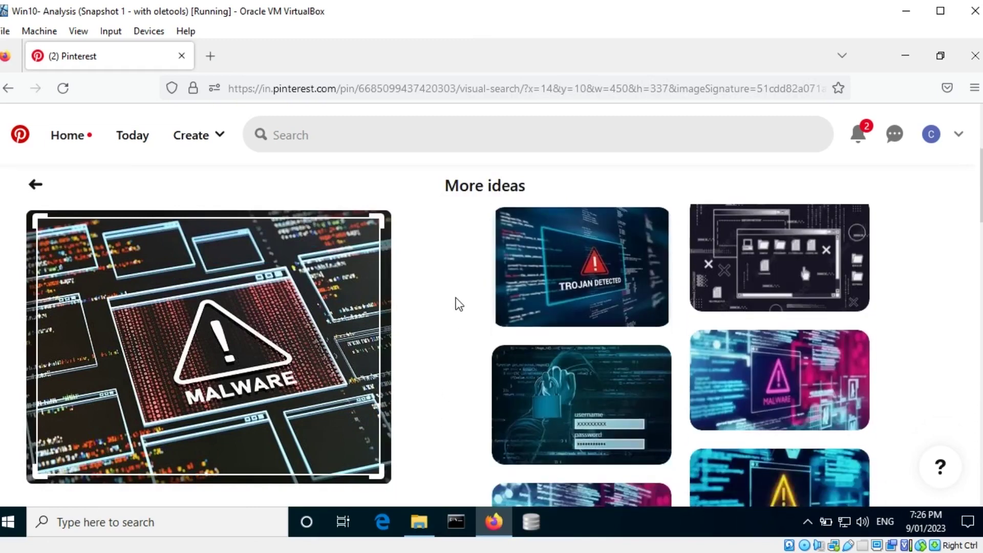